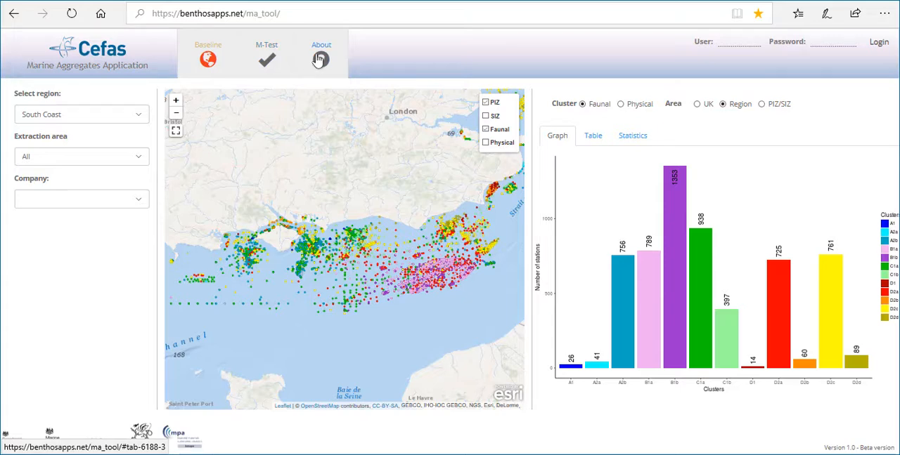
View the About page, open the linked methodology paper, and return to the Baseline view
left_click(320, 60)
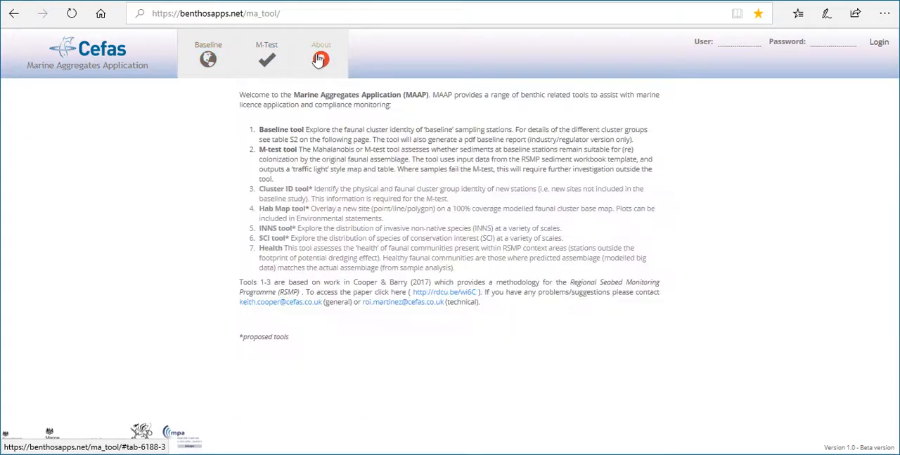
left_click(449, 294)
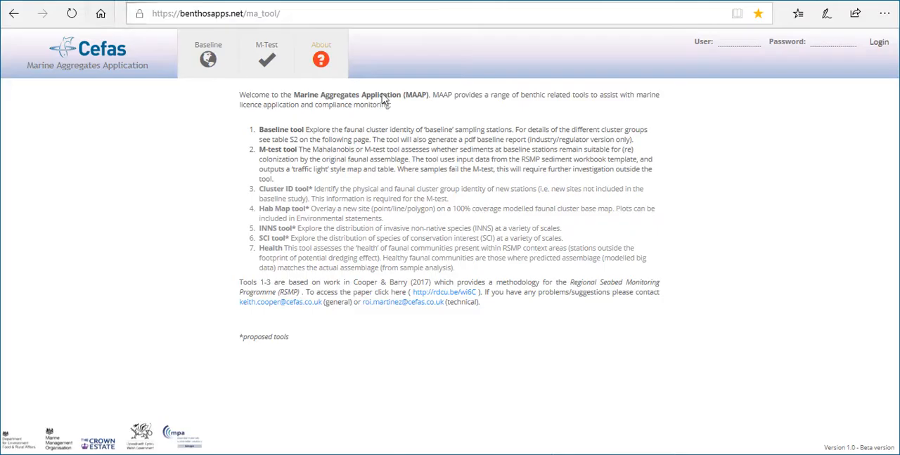
left_click(205, 62)
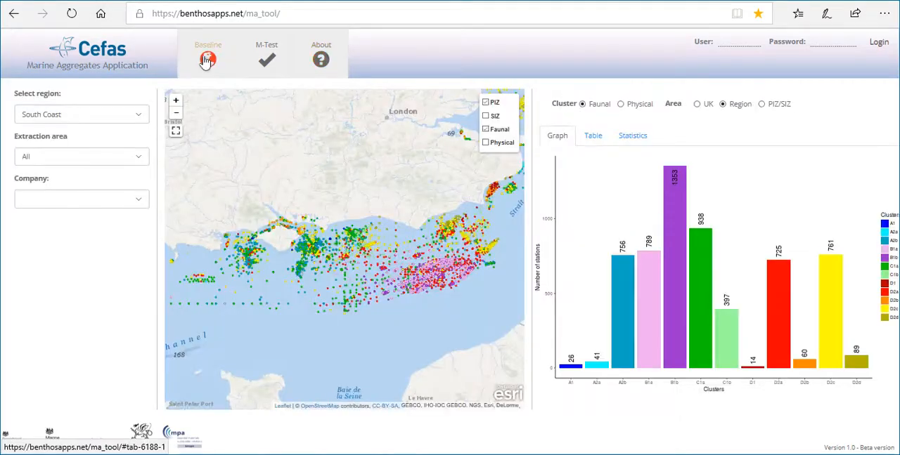
Open the M-Test tool, switch to the SC_MTEST_MANUAL RESULTS workbook in Excel, and select the station code column followed by columns cG to SC
left_click(271, 63)
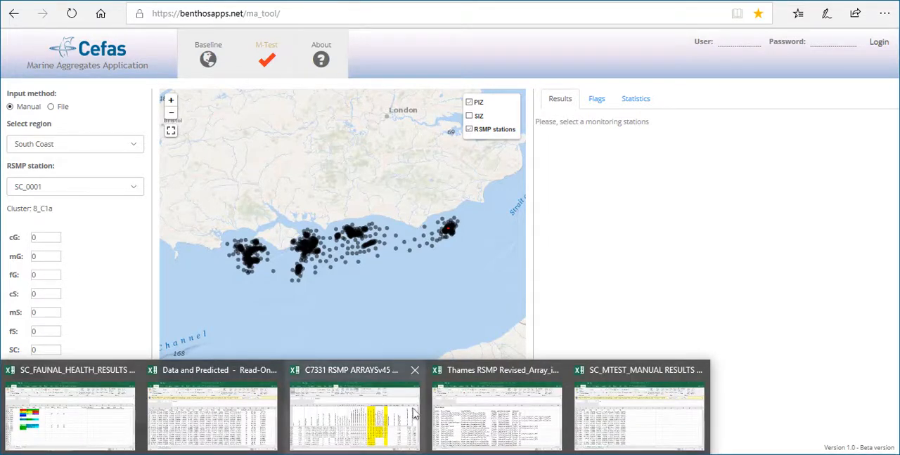
left_click(623, 374)
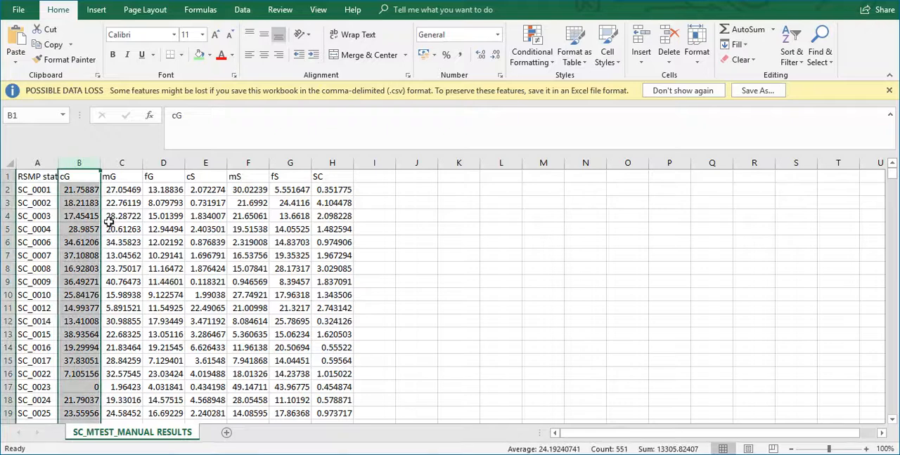
left_click(27, 164)
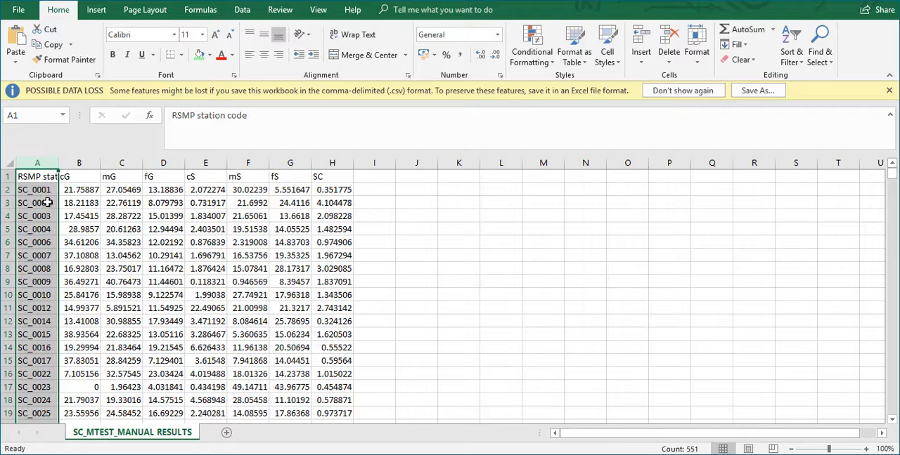
left_click_drag(76, 163, 296, 181)
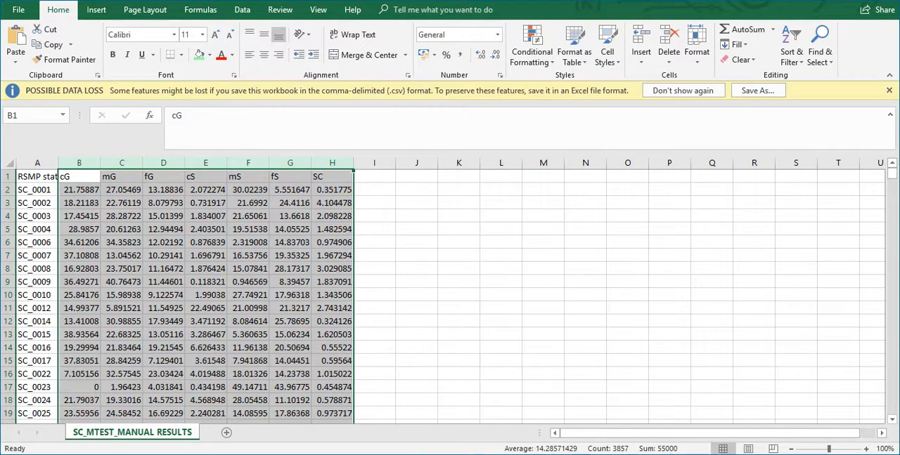
Back in the browser's M-Test form, choose RSMP station SC_0001 and set cG, mG and fG to 20
key("alt+Tab")
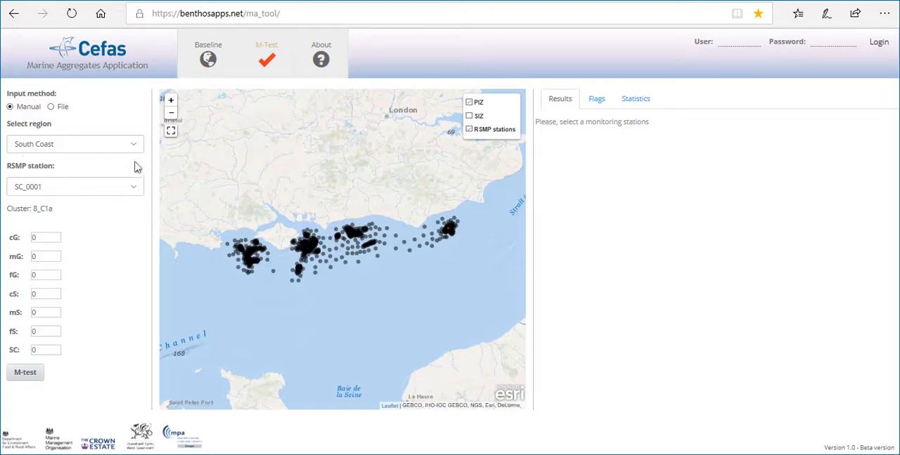
left_click(137, 187)
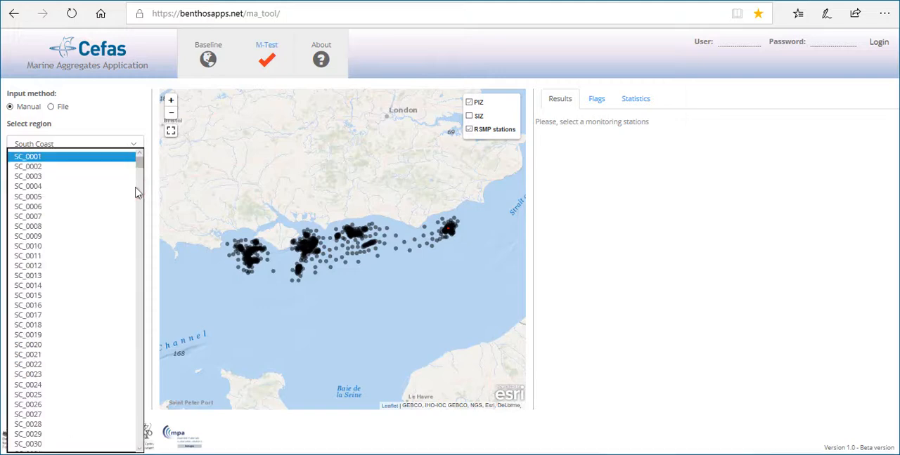
left_click(98, 157)
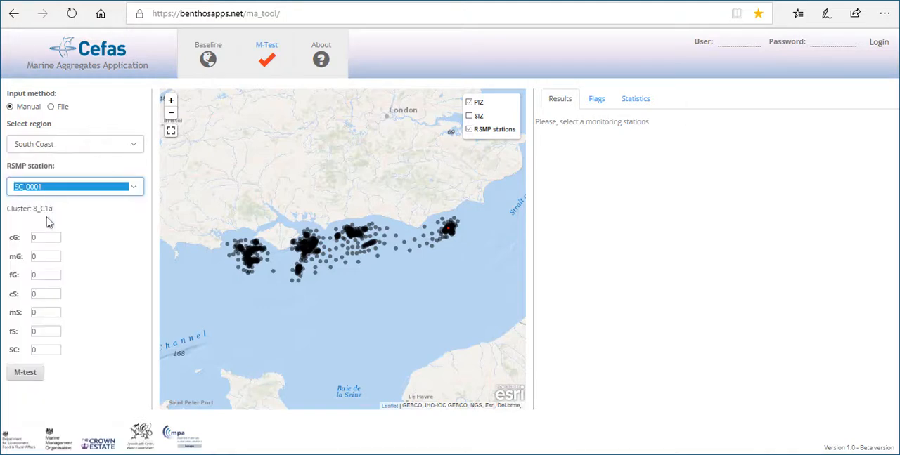
left_click(40, 239)
key("BackSpace")
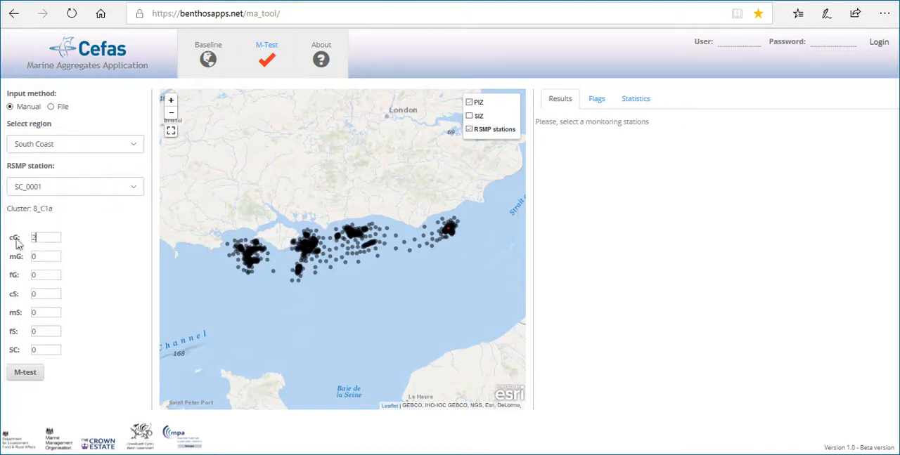
type("20")
left_click(33, 256)
key("BackSpace")
type("20")
left_click(40, 276)
key("BackSpace")
type("20")
Set cS, mS, fS and SC to 10 and run the M-test for the station
left_click_drag(39, 298, 13, 336)
type("101010")
double_click(46, 352)
type("1")
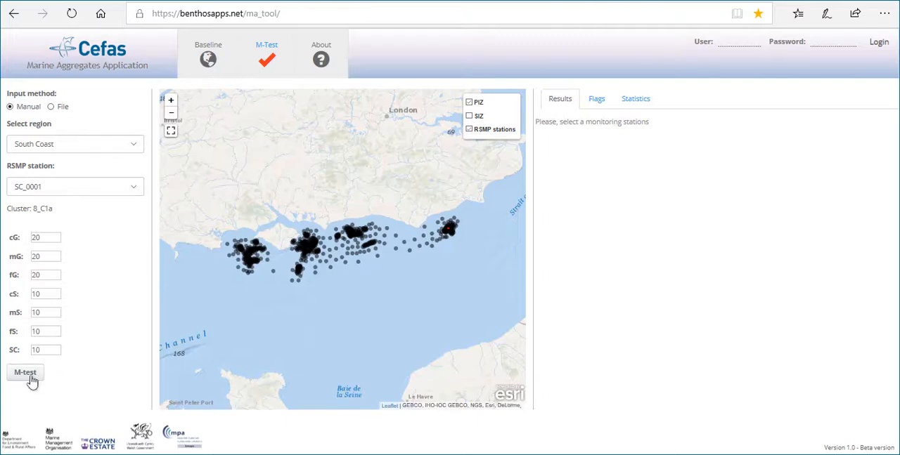
left_click(30, 379)
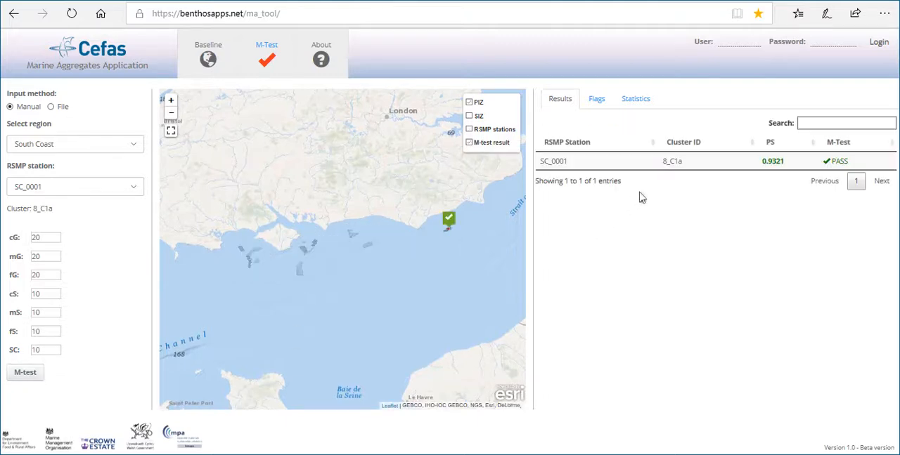
Check the Baseline view, return to M-Test, and briefly show the RSMP stations layer on the map before hiding it again
left_click(216, 63)
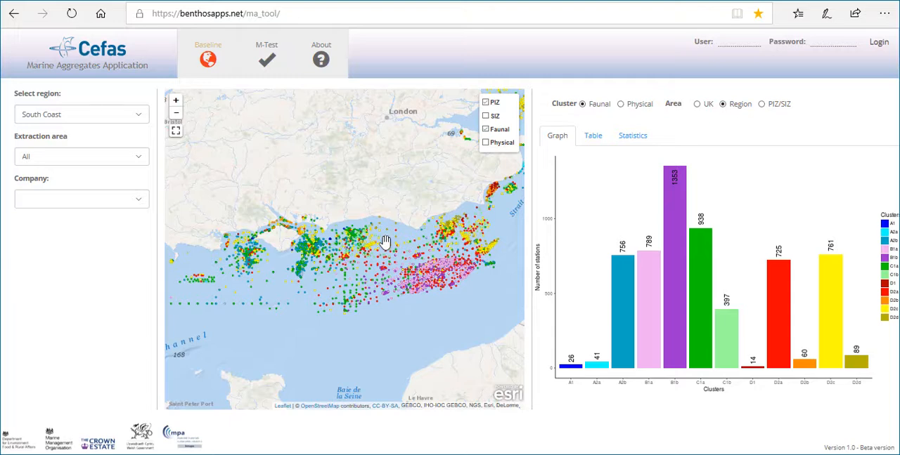
left_click(258, 72)
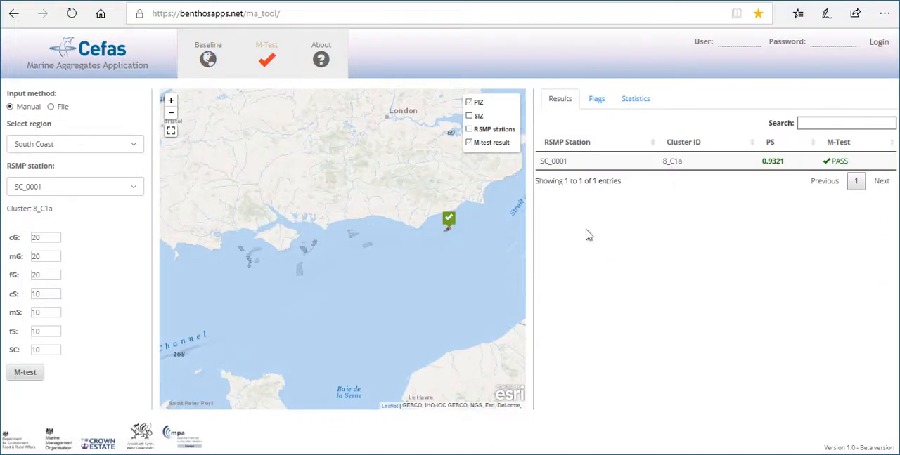
left_click(467, 133)
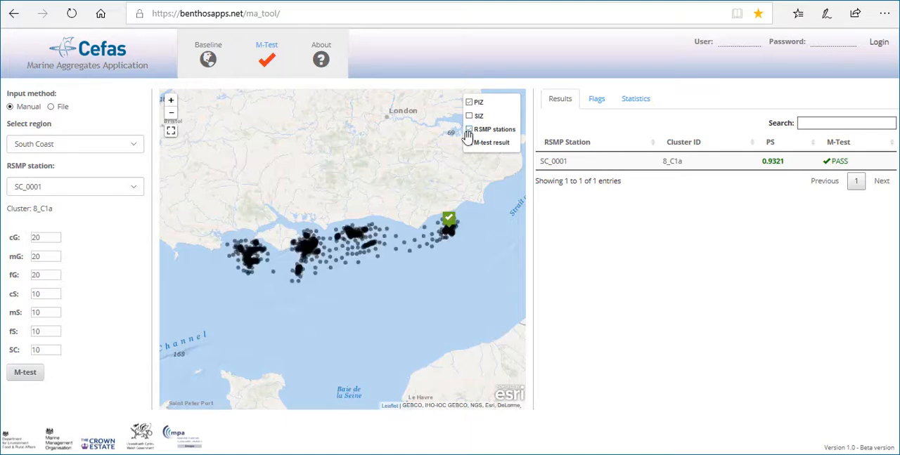
left_click(468, 130)
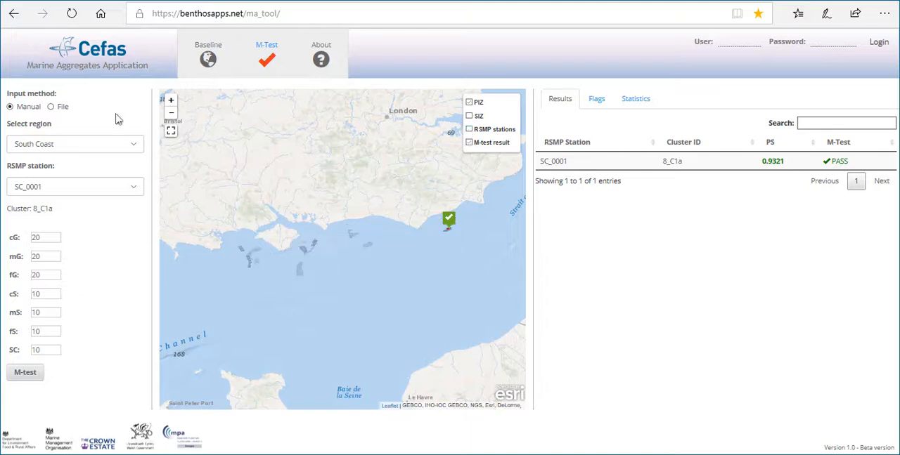
Change the input method to File and upload SC_MTEST_MANUAL RESULTS from the RSMP Meetings folder
left_click(50, 108)
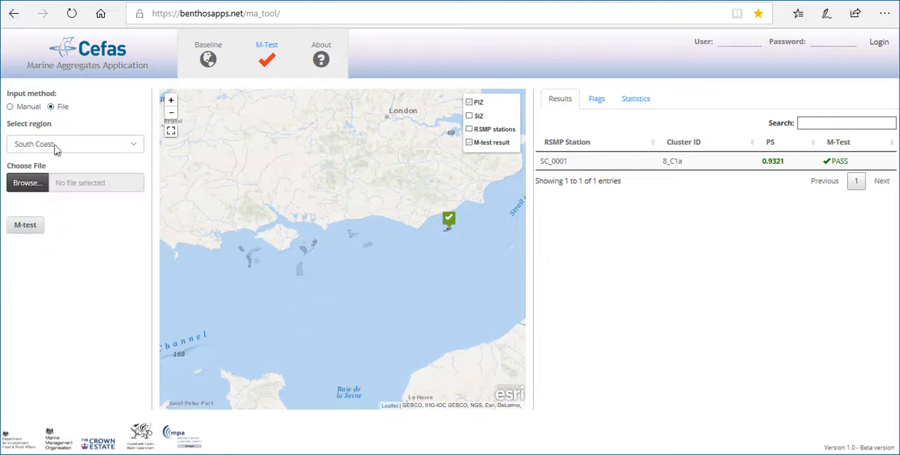
left_click(38, 187)
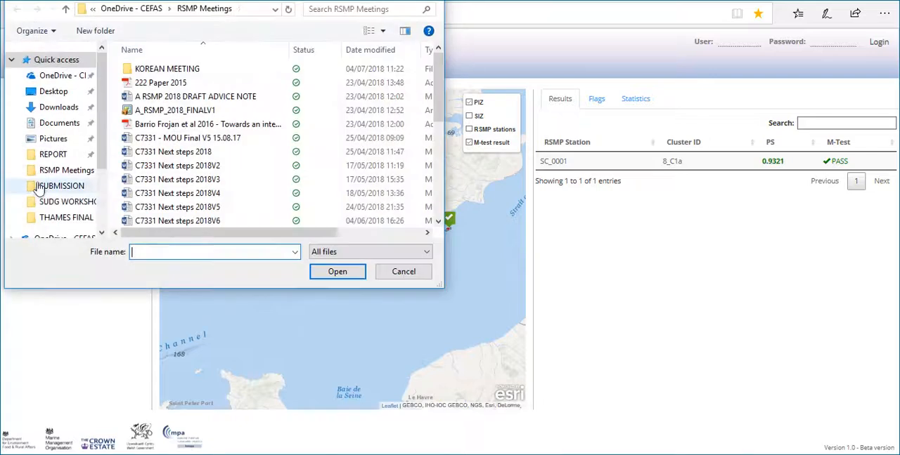
scroll(344, 190, "down", 5)
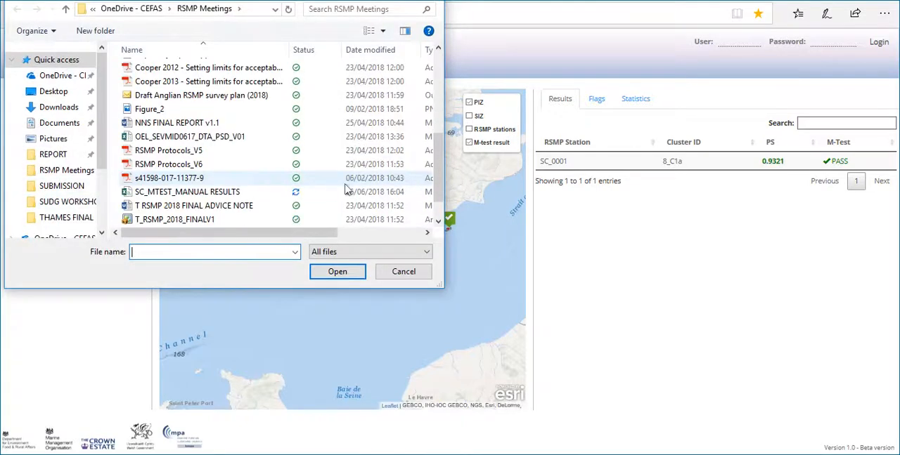
left_click(288, 195)
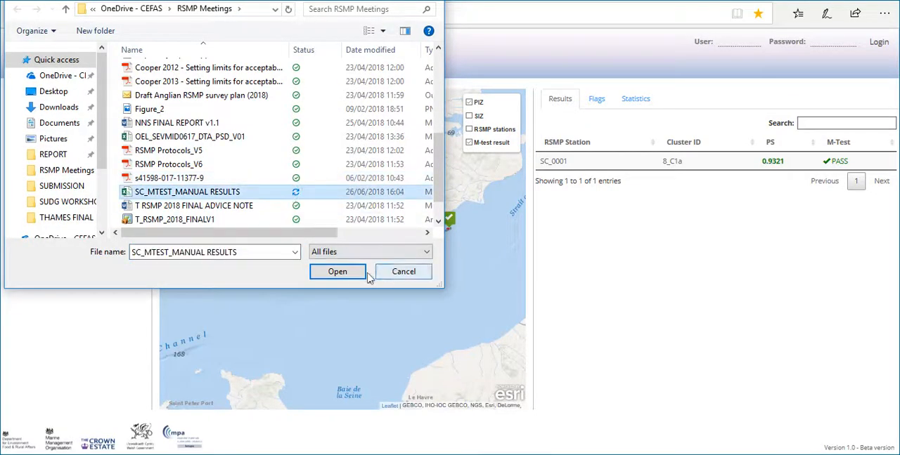
left_click(344, 273)
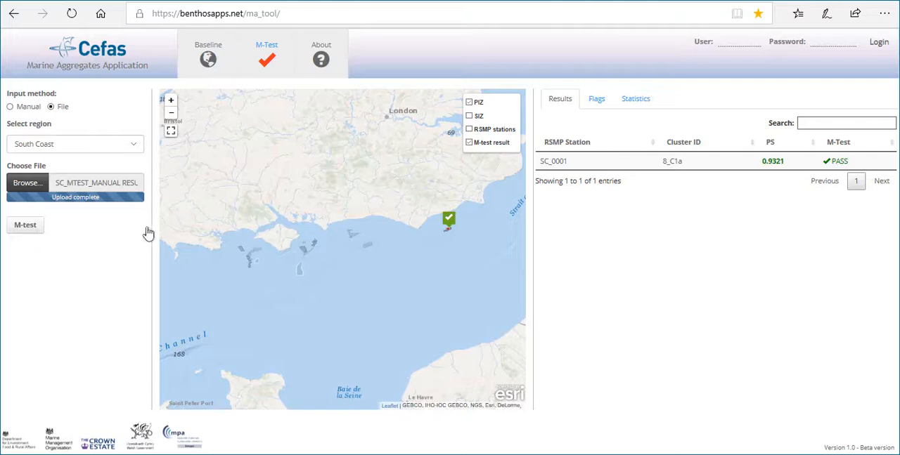
Hide the M-test result layer and show the SIZ and RSMP stations layers on the map
left_click(469, 142)
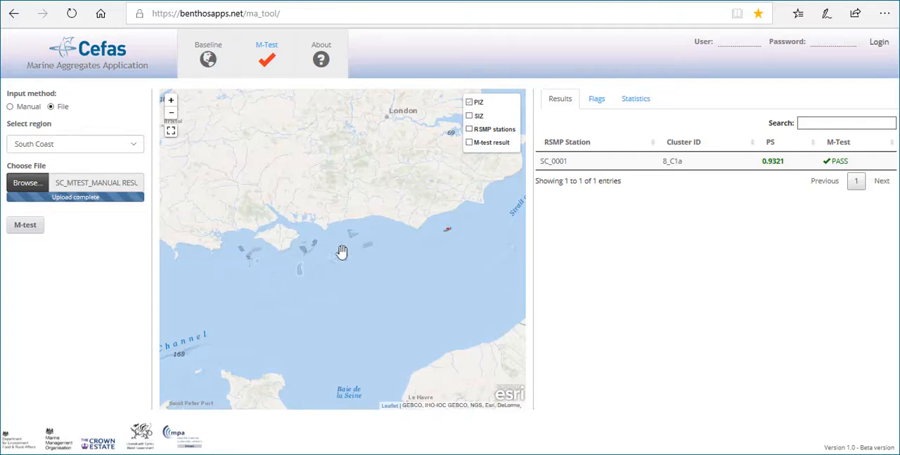
left_click(469, 116)
left_click(470, 130)
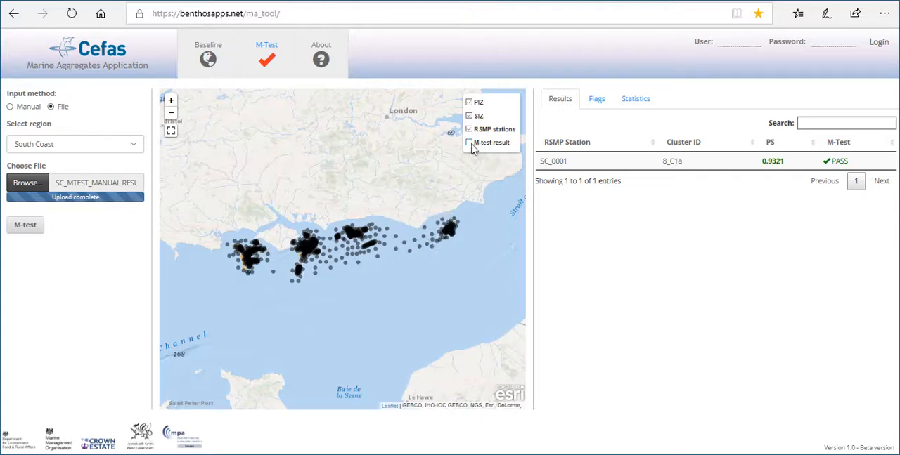
Run the M-test on the uploaded file and show the SIZ, RSMP stations and M-test result layers on the map
left_click(24, 229)
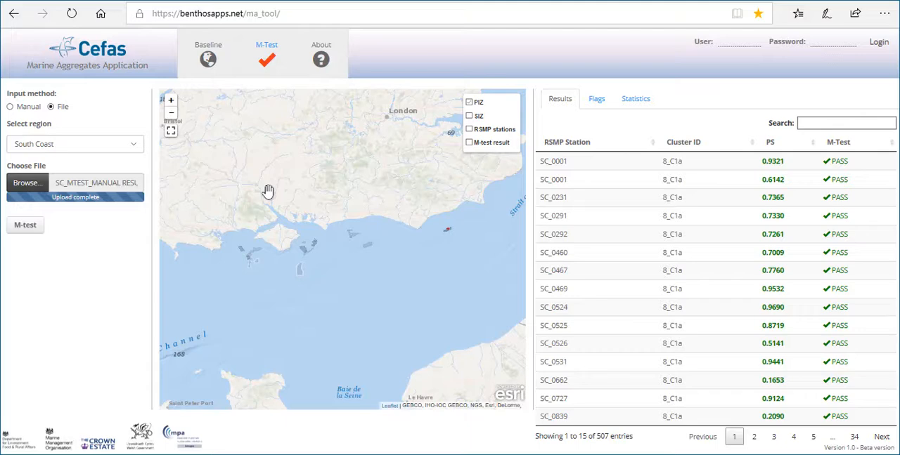
left_click(469, 116)
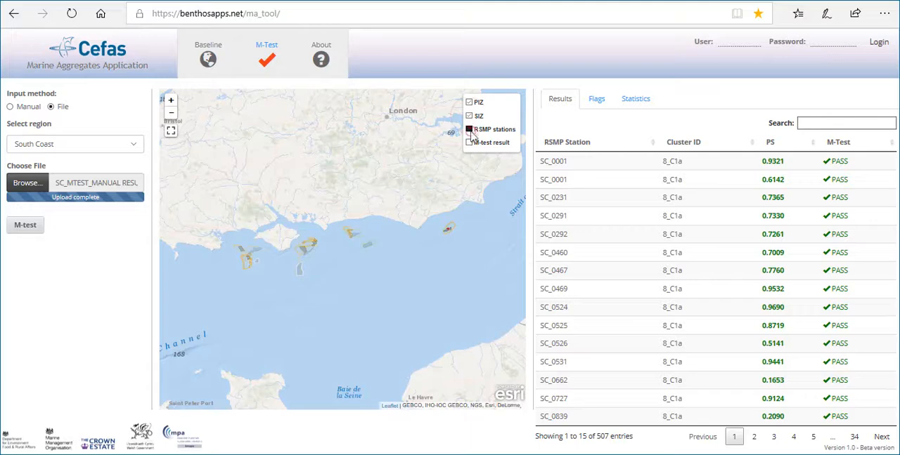
left_click(469, 130)
left_click(468, 143)
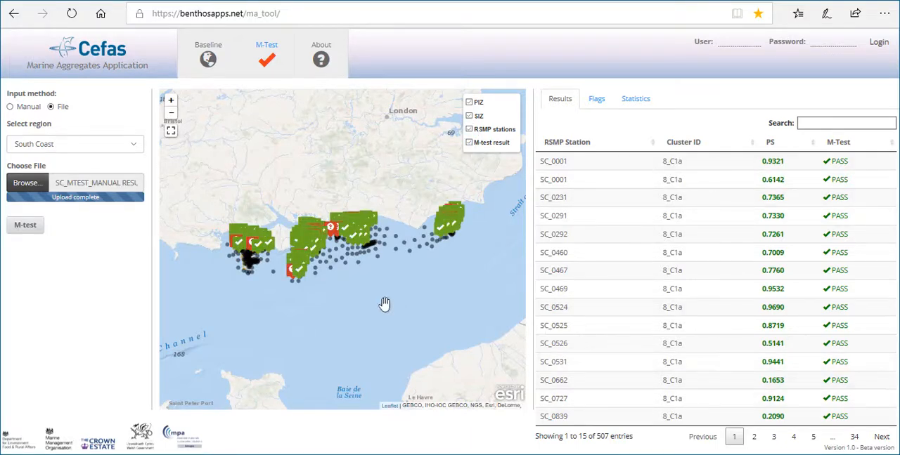
Inspect the result markers on the map, view page 2 of the results table, and return to page 1
mouse_move(317, 267)
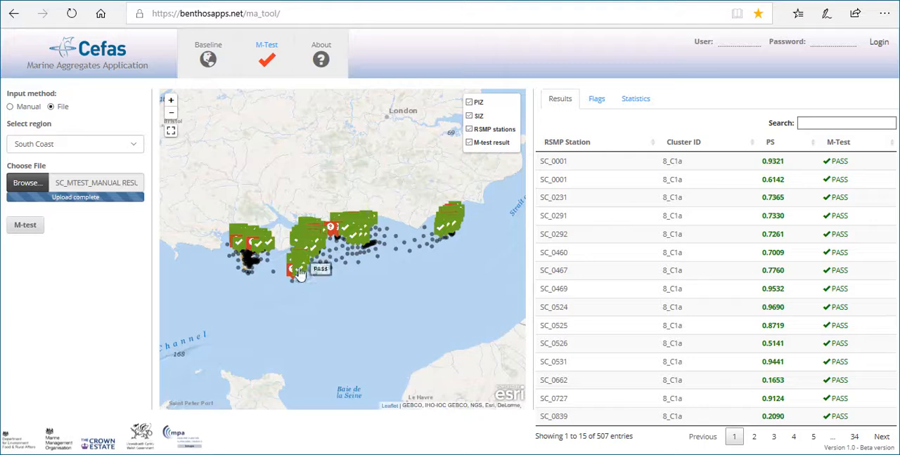
mouse_move(461, 210)
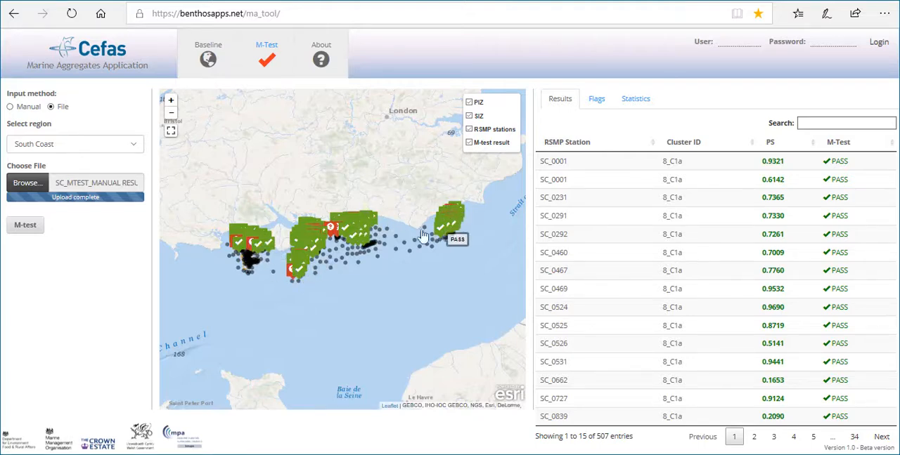
mouse_move(269, 248)
mouse_move(295, 282)
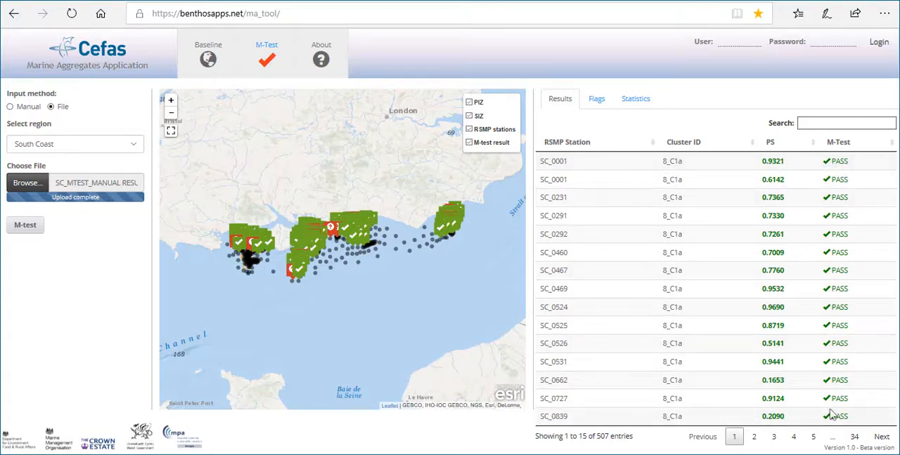
left_click(753, 437)
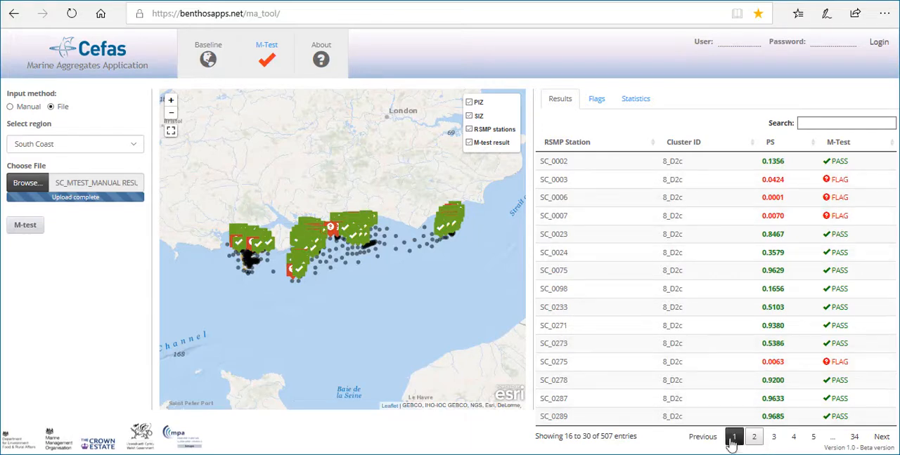
left_click(732, 439)
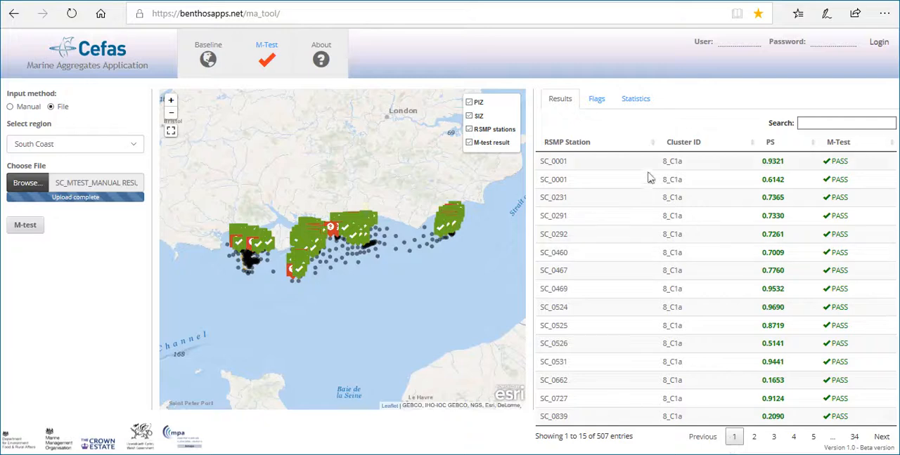
Review the flagged stations' sediment deviations, checking page 3 of the Flags table and returning to page 1
left_click(596, 100)
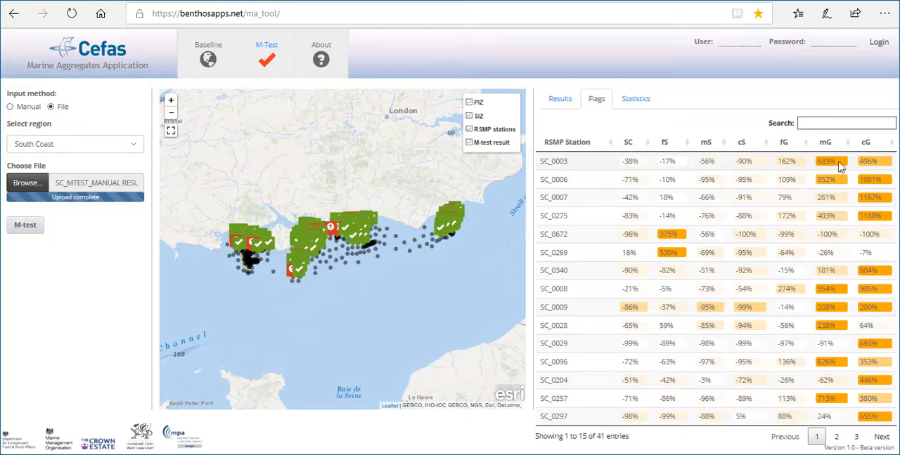
left_click(856, 437)
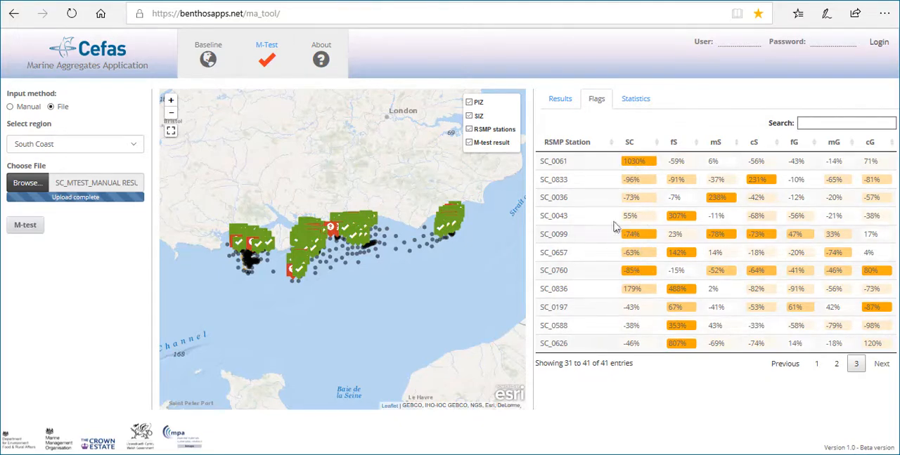
left_click(816, 363)
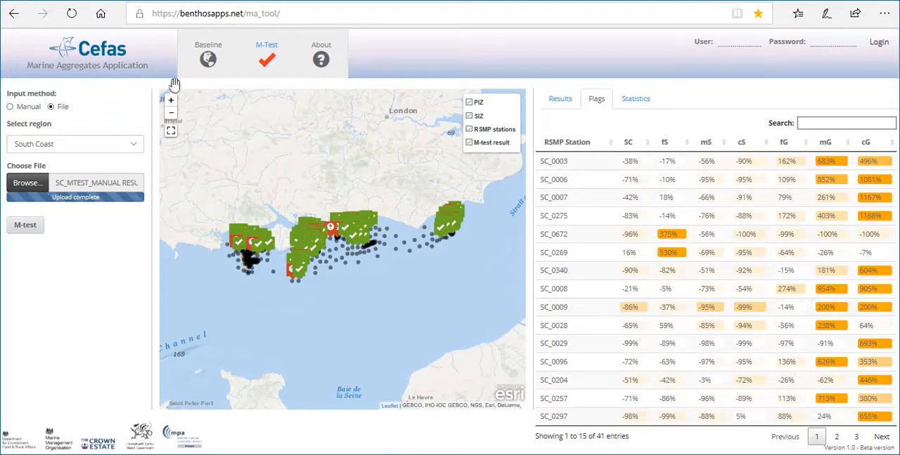
Switch to the Scientific Reports paper on macrofaunal baseline assessment and look further down the article
left_click(162, 26)
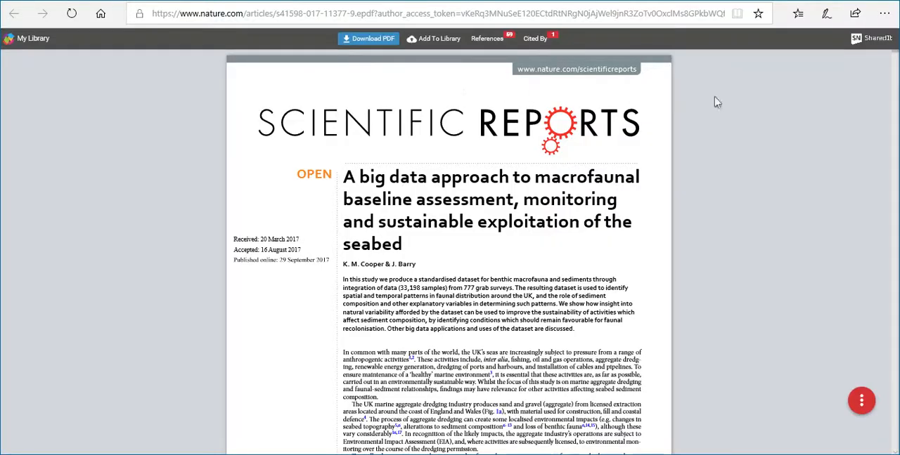
left_click(895, 59)
left_click_drag(896, 59, 896, 303)
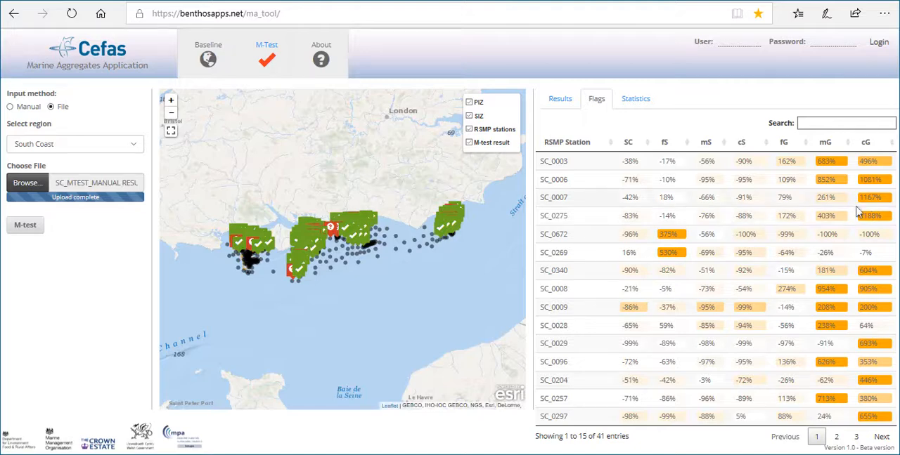
View the M-test statistics by zone and compare them with the result markers on the map
left_click(641, 104)
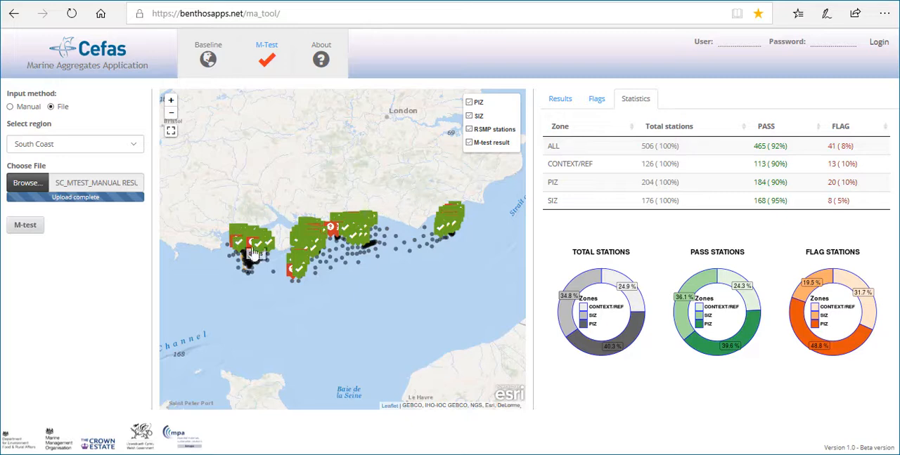
mouse_move(456, 233)
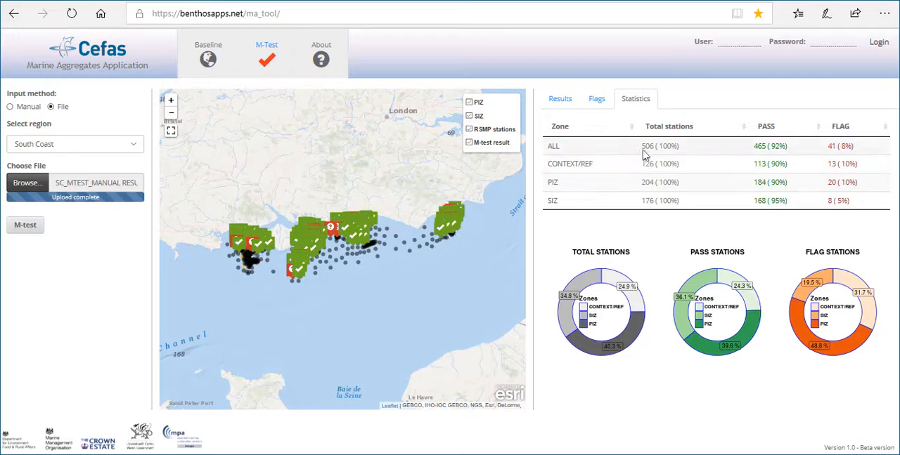